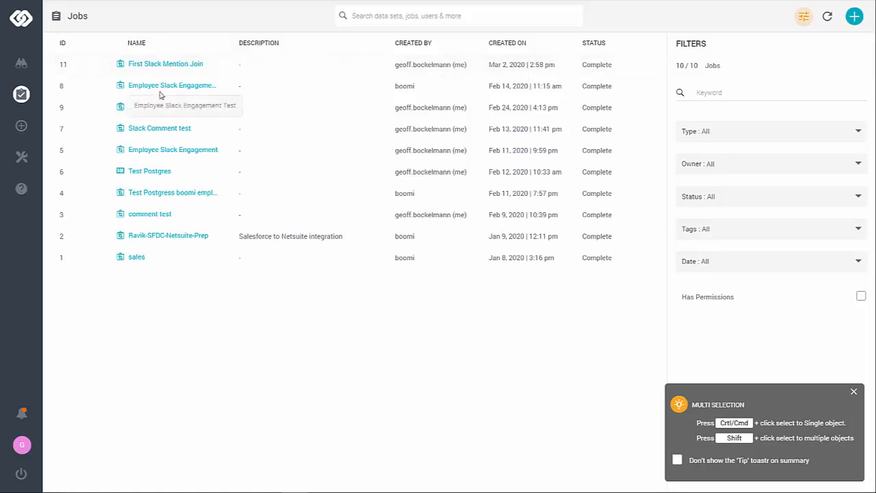
Open the Employee Slack Engagement Test job and show the build-your-own data set list in its Join Data Sets stage
double_click(166, 88)
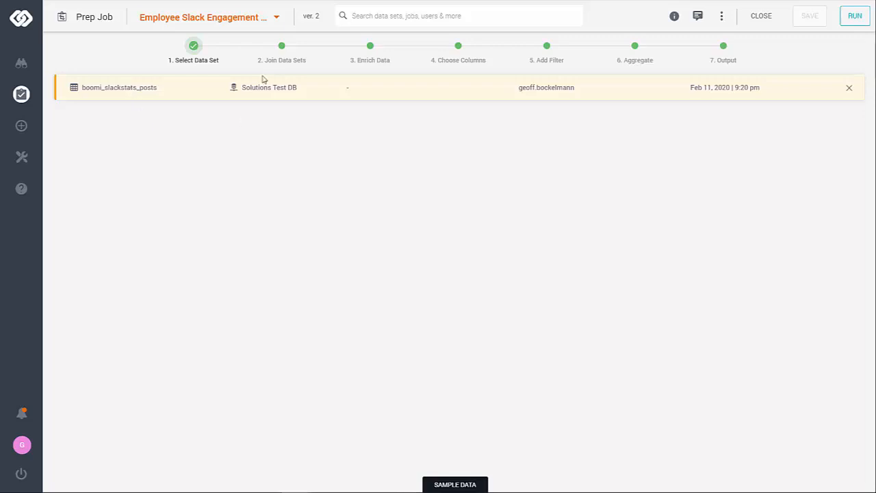
left_click(283, 48)
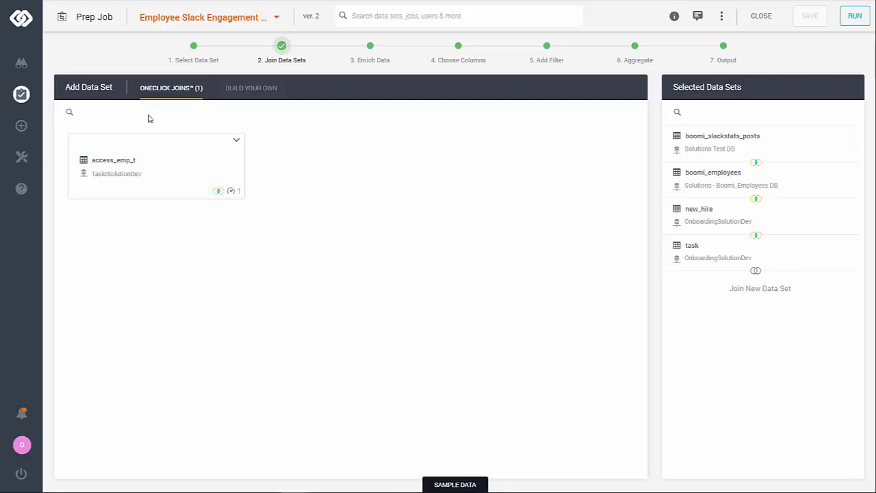
left_click(251, 93)
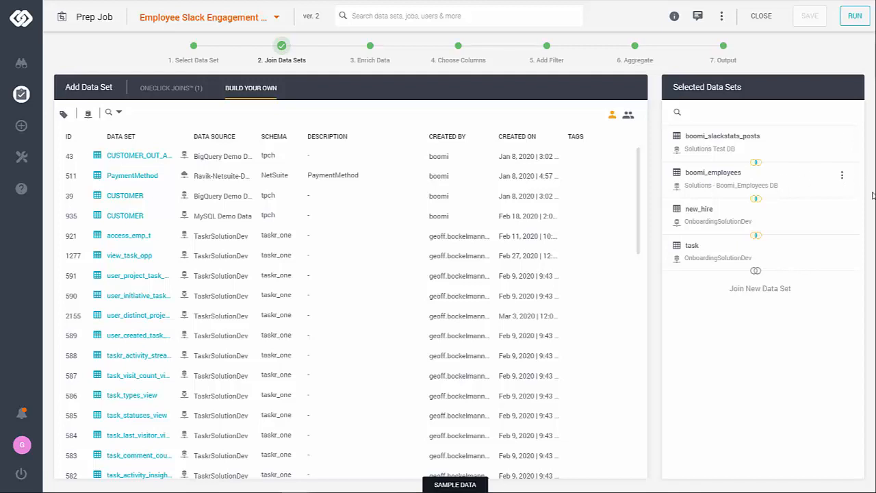
Examine the join condition of the boomi_employees data set and leave its editor without changes
left_click(841, 177)
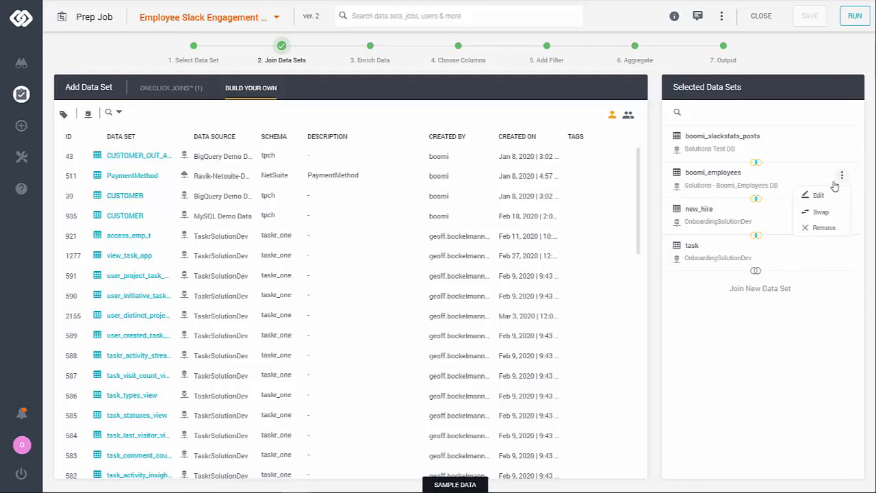
left_click(817, 197)
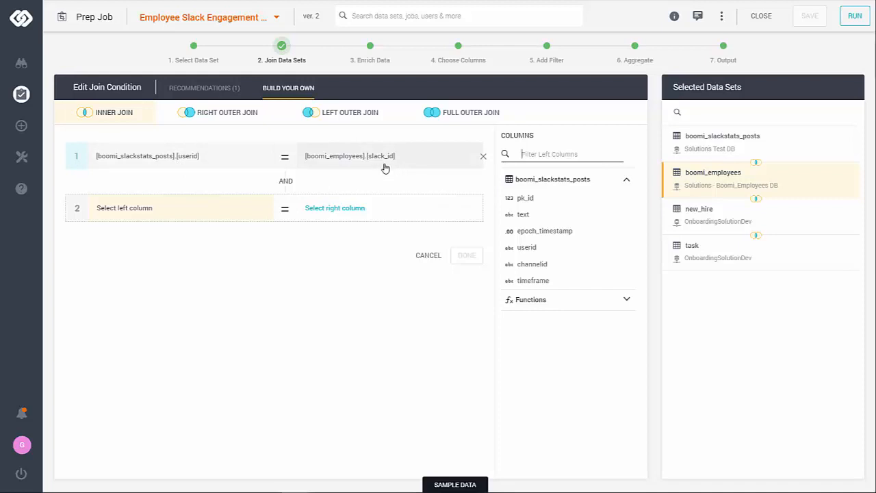
left_click(812, 221)
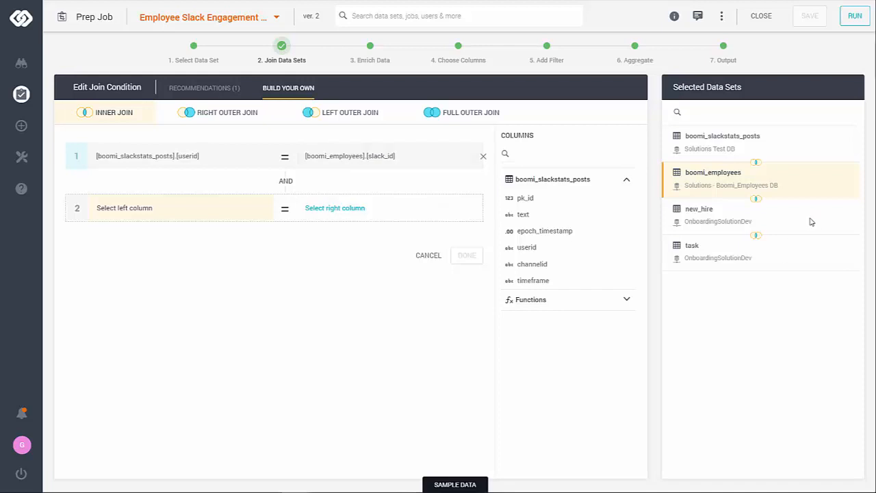
left_click(436, 255)
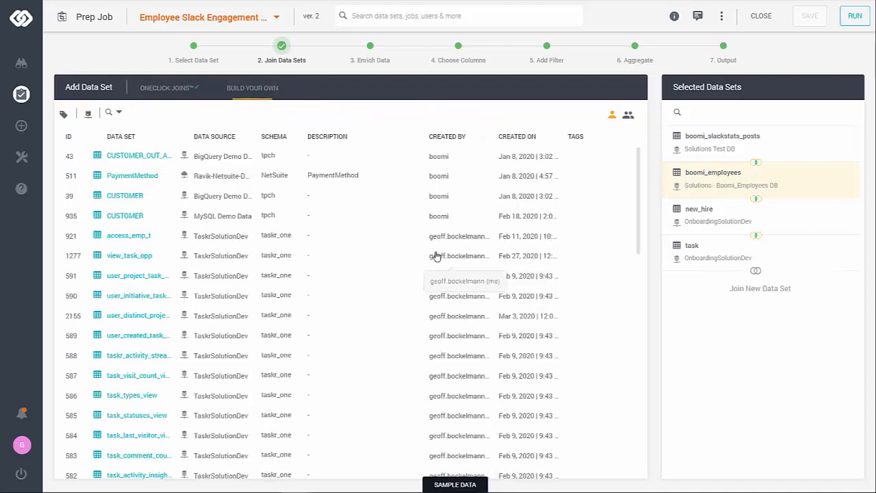
Examine the join conditions of the new_hire and task data sets
left_click(842, 214)
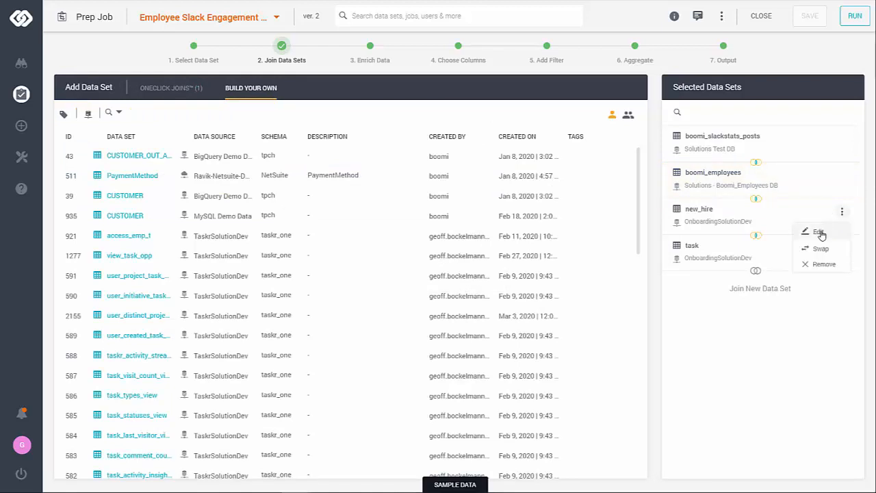
left_click(820, 233)
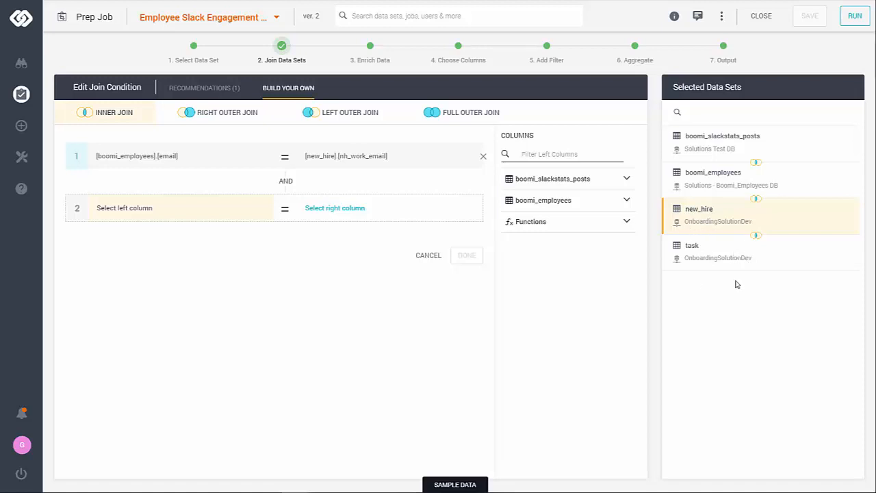
left_click(433, 256)
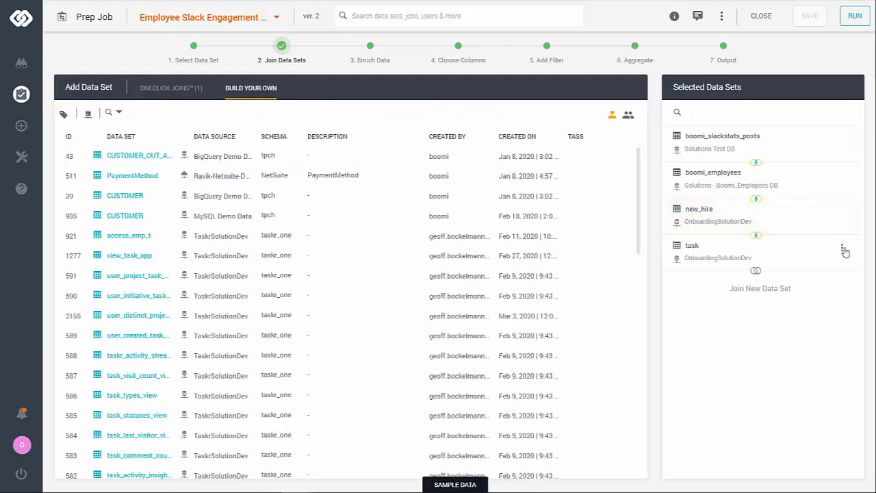
left_click(842, 248)
left_click(818, 268)
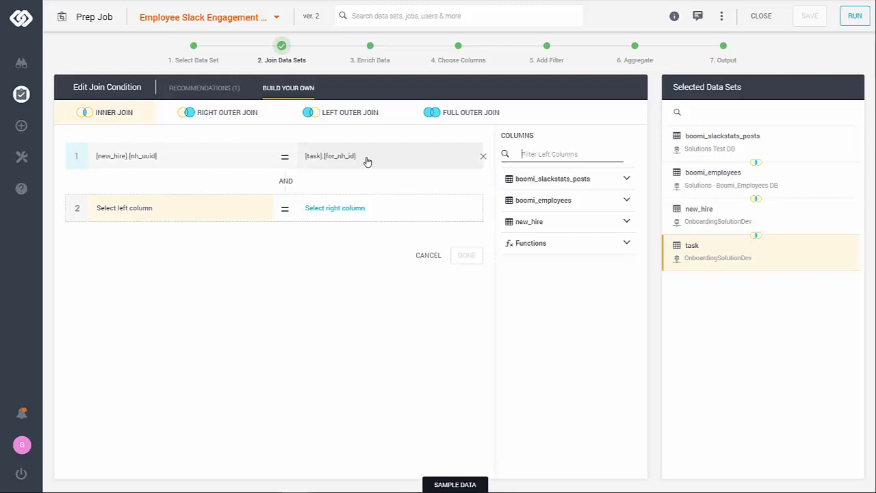
Open a blank custom function in the Enrich Data stage and show the available function categories
left_click(369, 49)
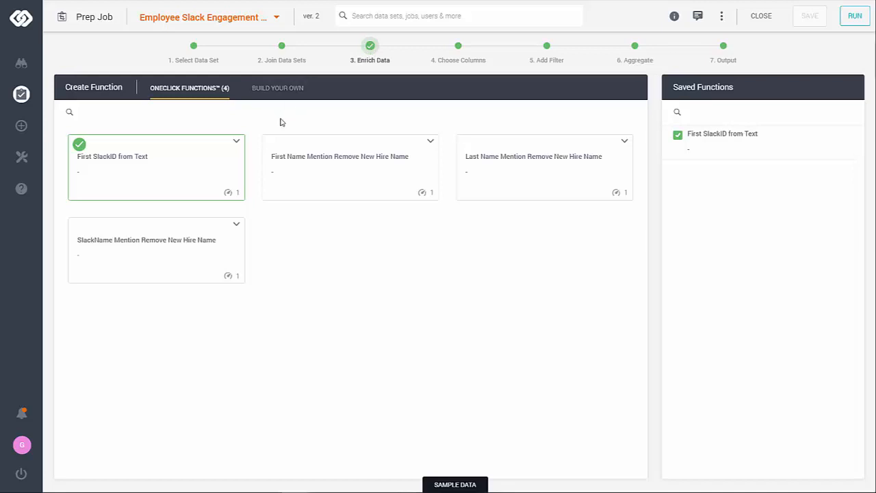
left_click(276, 93)
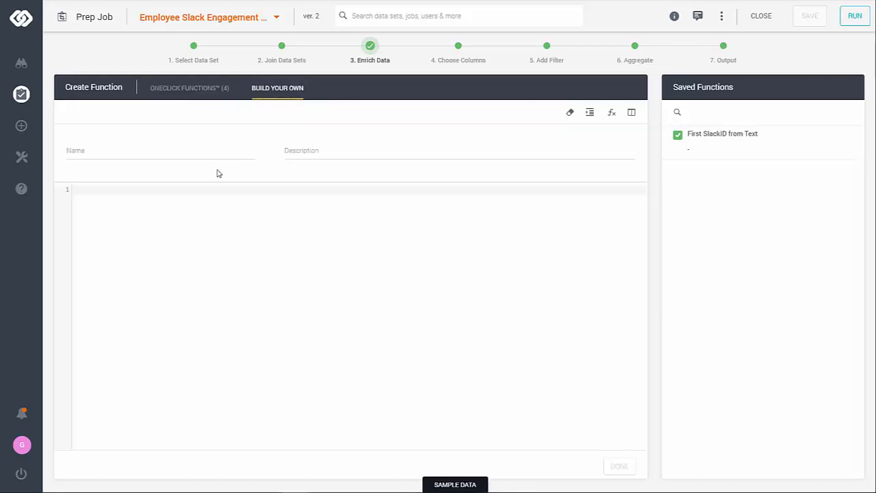
left_click(143, 190)
left_click(612, 112)
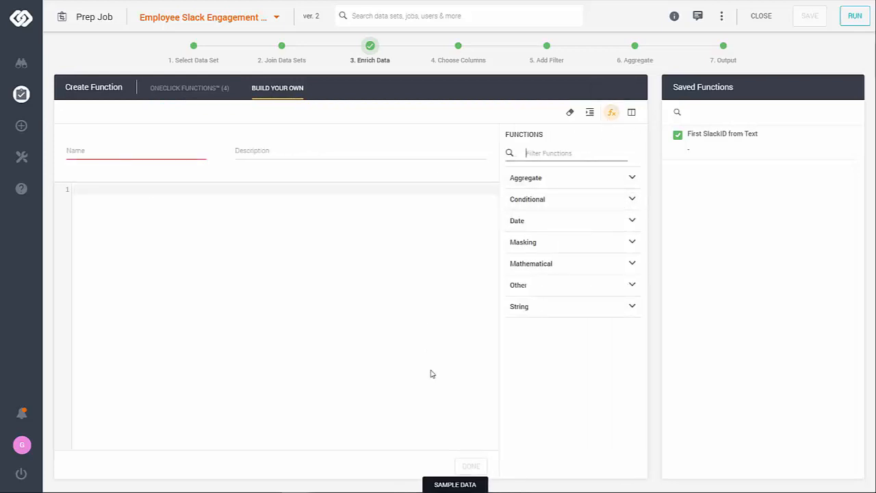
Read the details of the character_length string function, and inspect the saved First SlackID from Text function without changing it
left_click(628, 314)
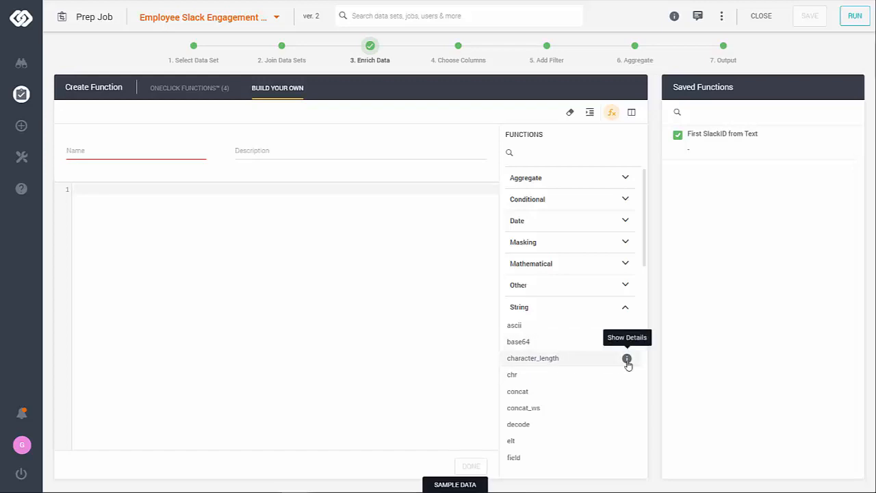
left_click(626, 360)
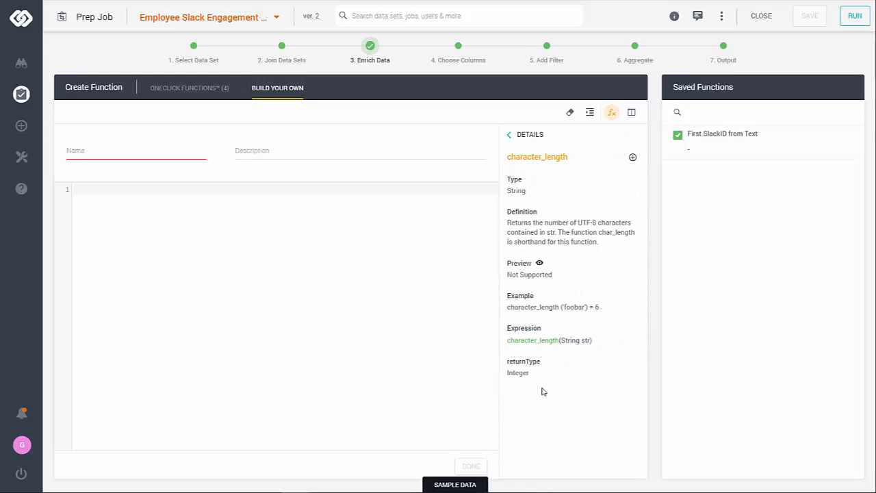
left_click(510, 134)
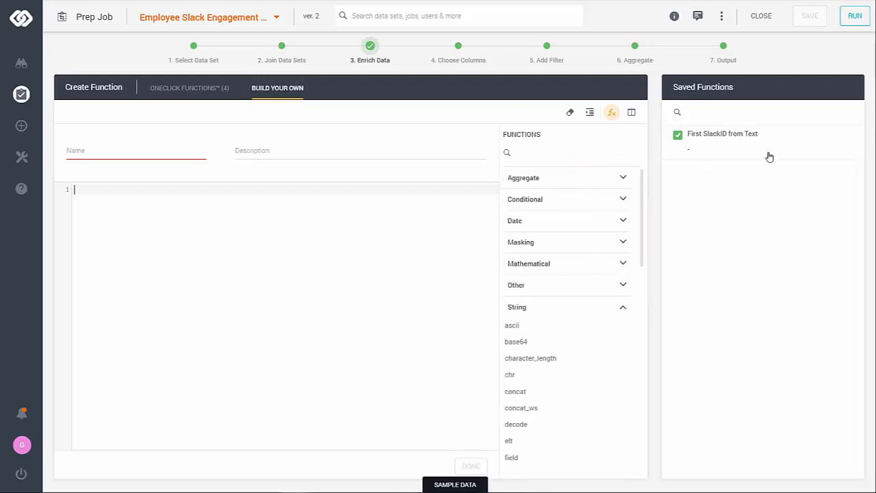
left_click(777, 140)
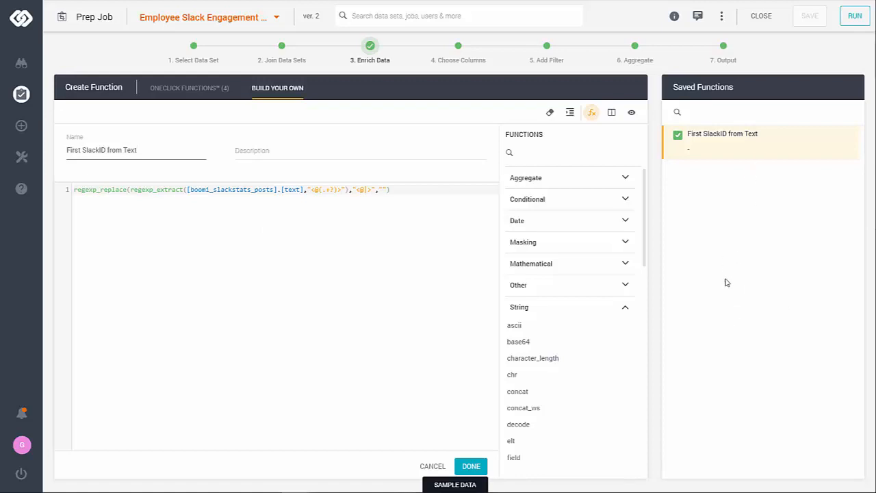
left_click(432, 466)
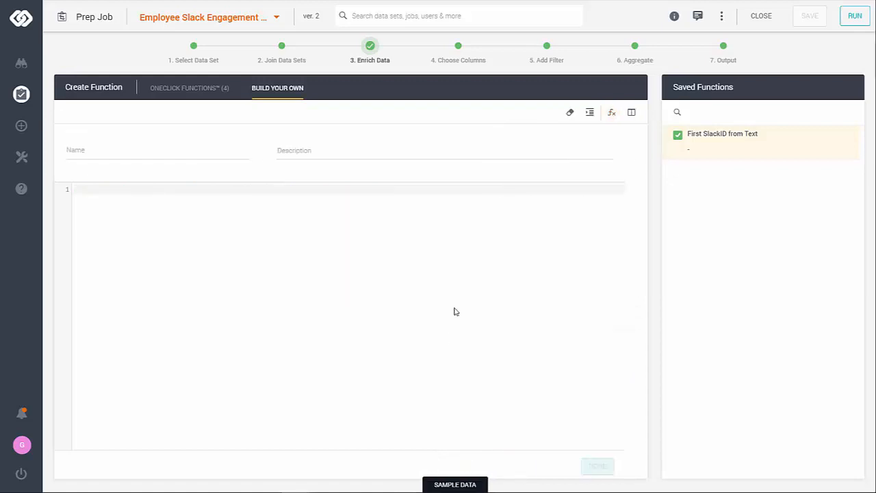
Review the columns selected from each data set and function in the Choose Columns stage
left_click(458, 46)
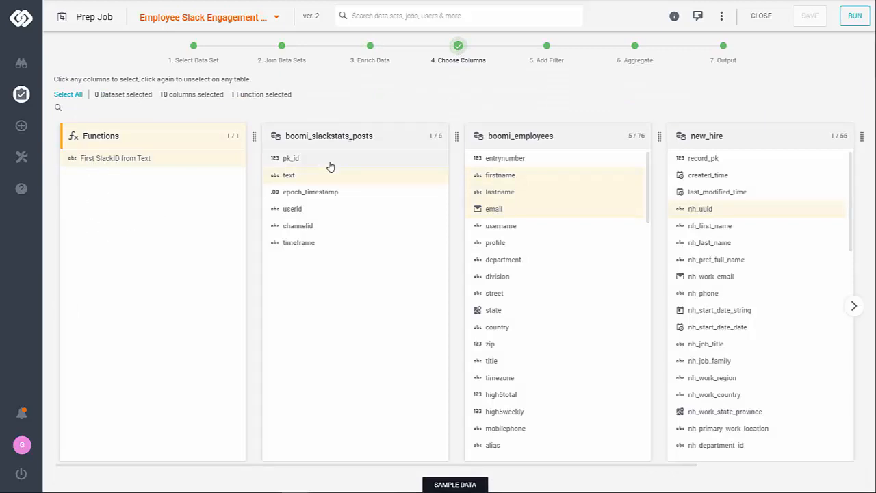
scroll(548, 278, "right", 3)
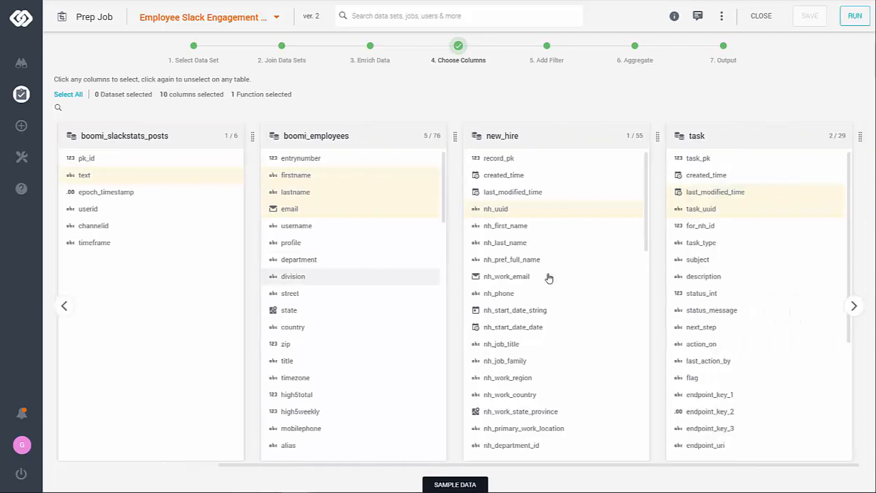
scroll(548, 277, "left", 3)
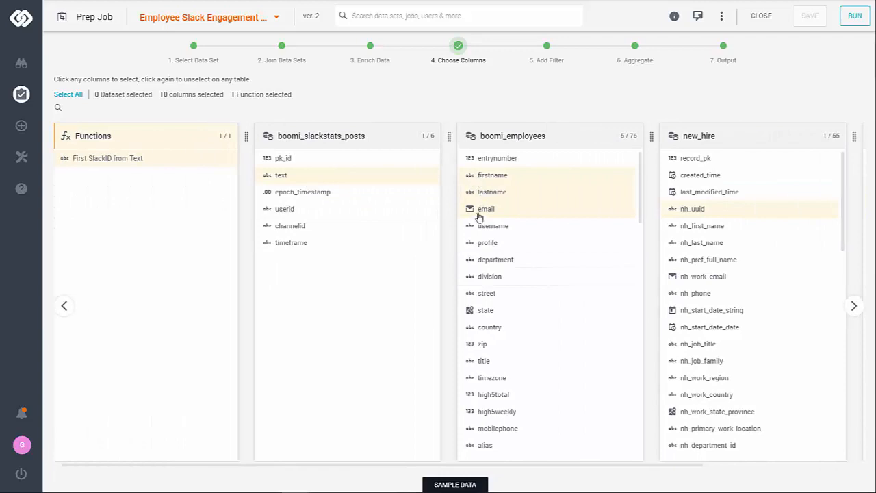
scroll(480, 217, "right", 1)
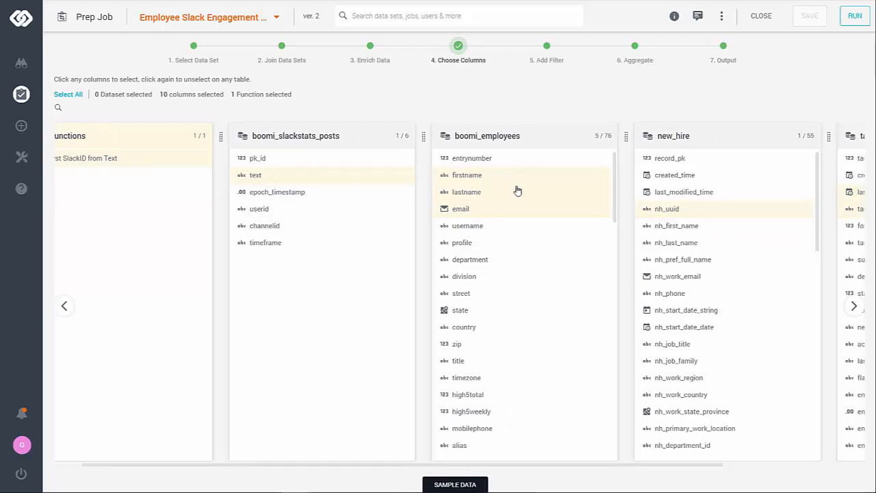
scroll(518, 191, "right", 3)
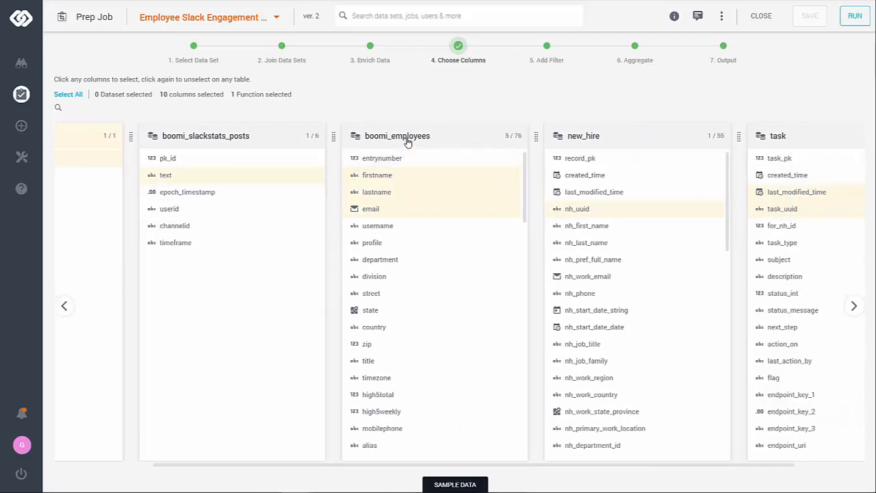
scroll(410, 209, "right", 2)
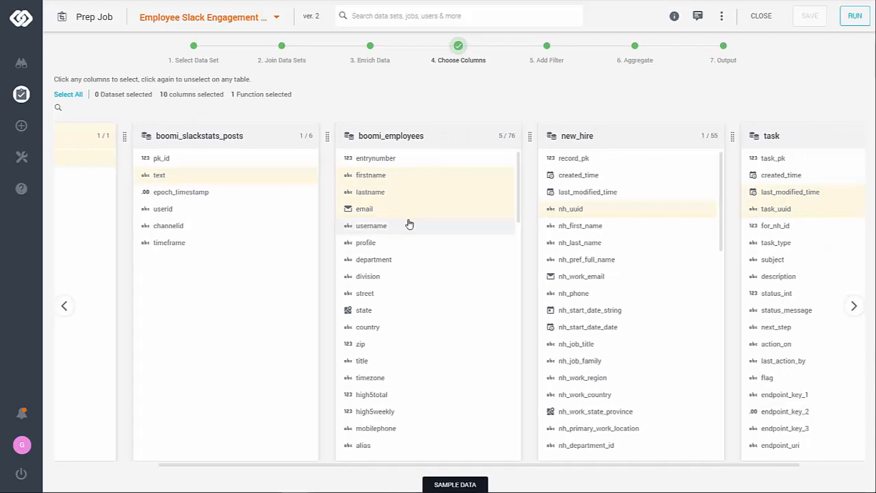
scroll(412, 233, "right", 1)
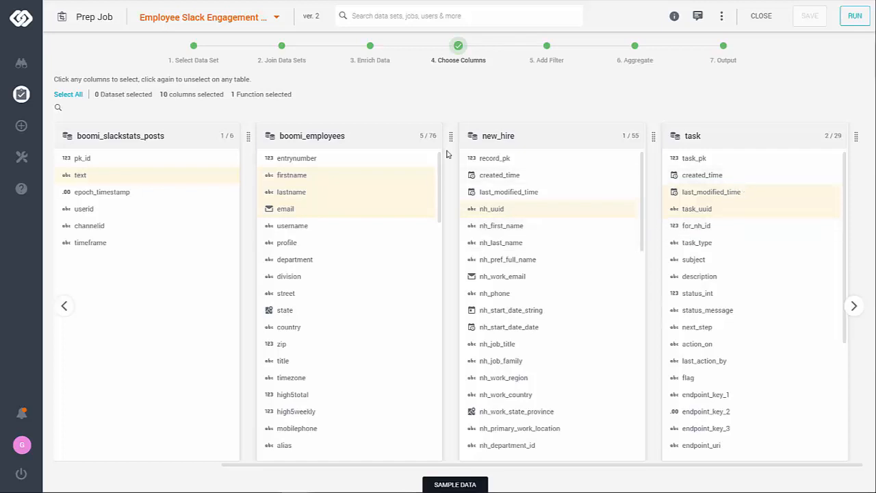
Review the job's filter conditions and aggregation settings, ending at the Output stage
left_click(547, 49)
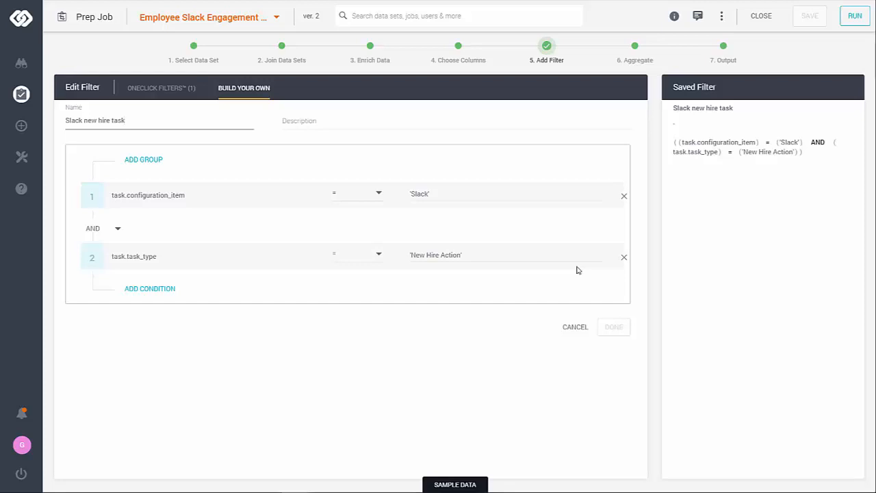
left_click(636, 53)
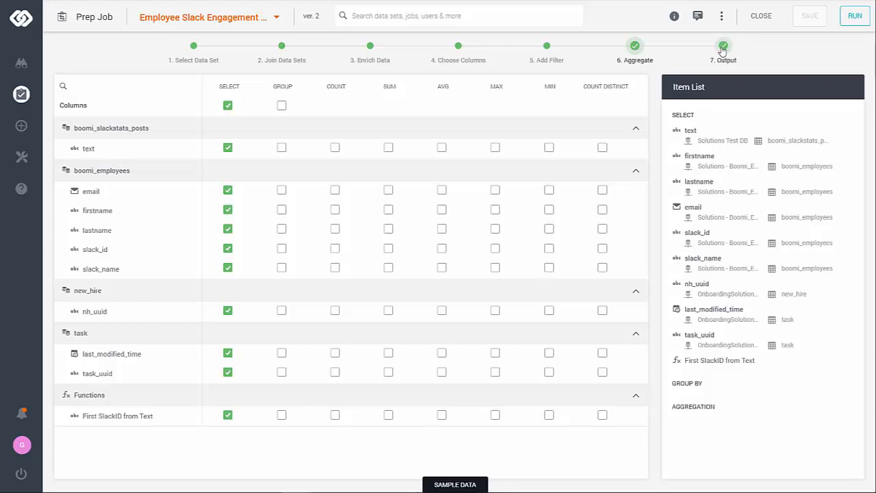
left_click(723, 46)
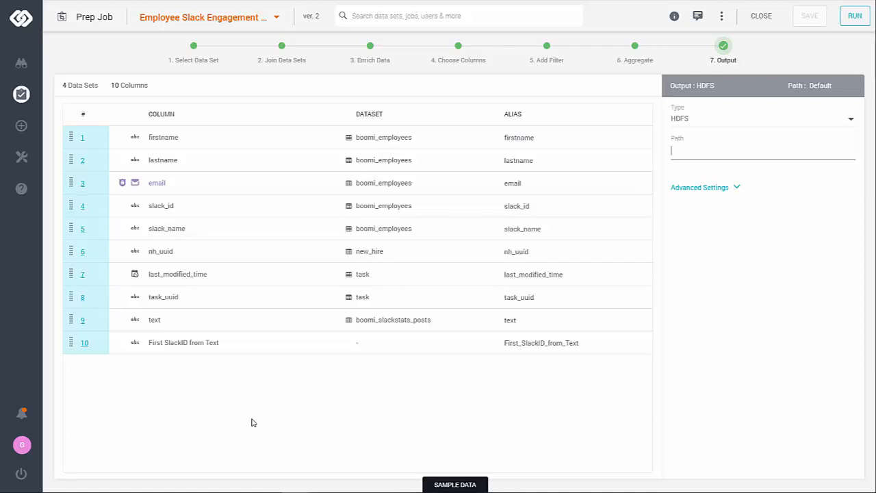
type("/")
type("solutions")
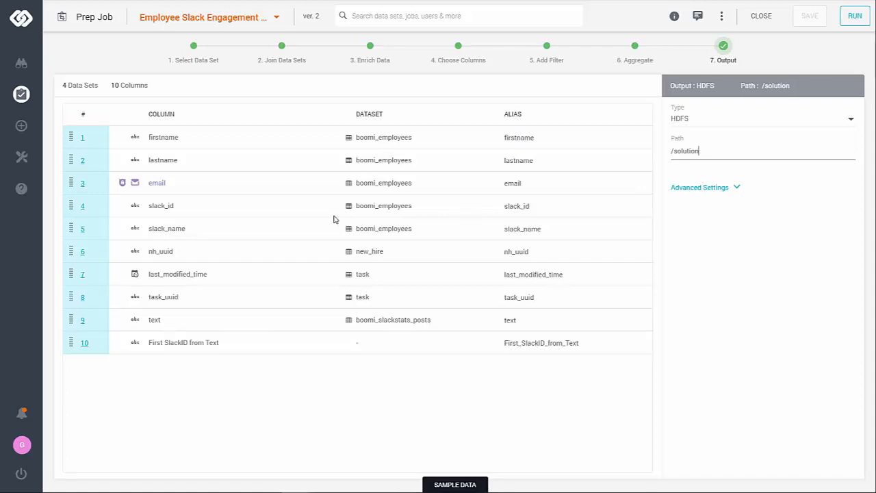
key("ctrl+a")
key("BackSpace")
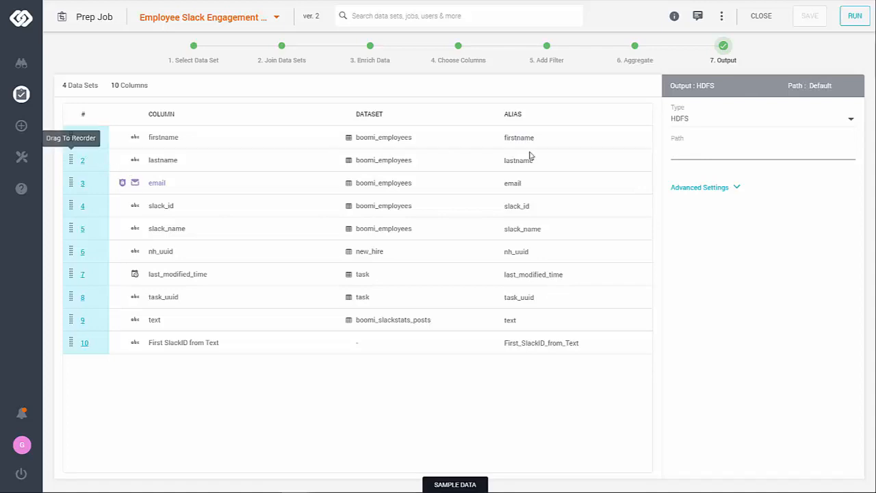
Set the job's output type to MySQL with TaskrSolutionDev as the data source
left_click(774, 119)
scroll(750, 171, "down", 2)
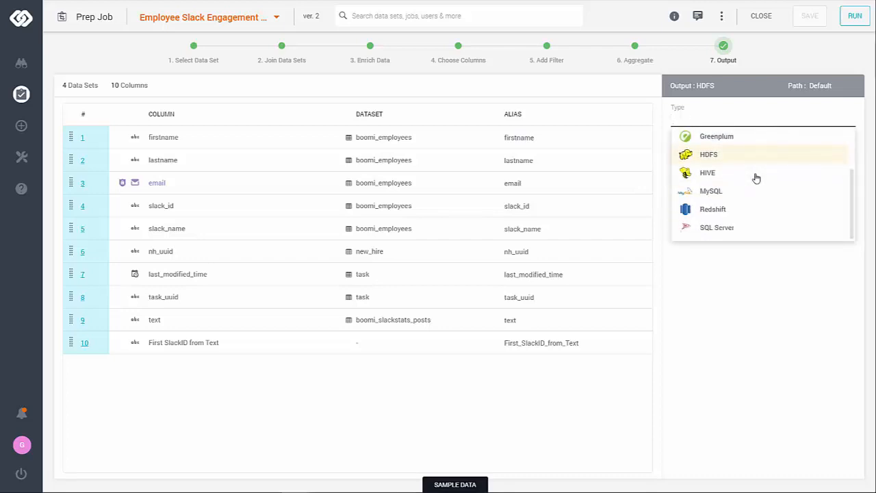
left_click(722, 192)
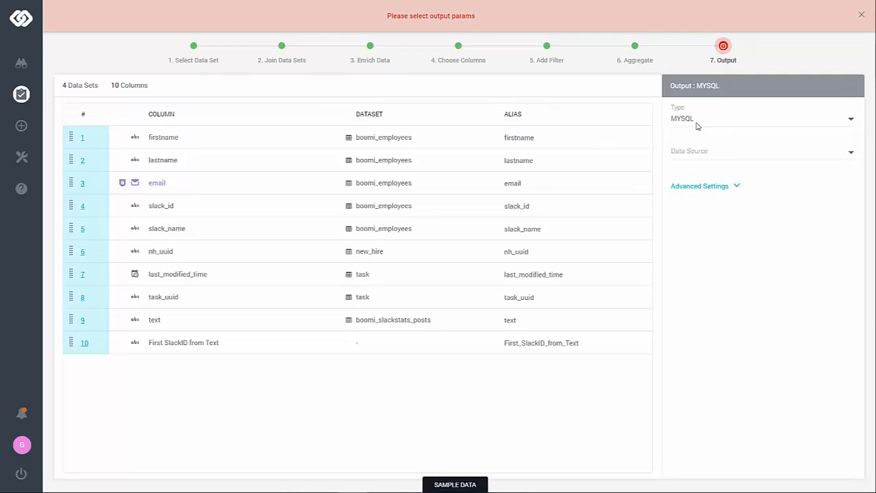
left_click(703, 152)
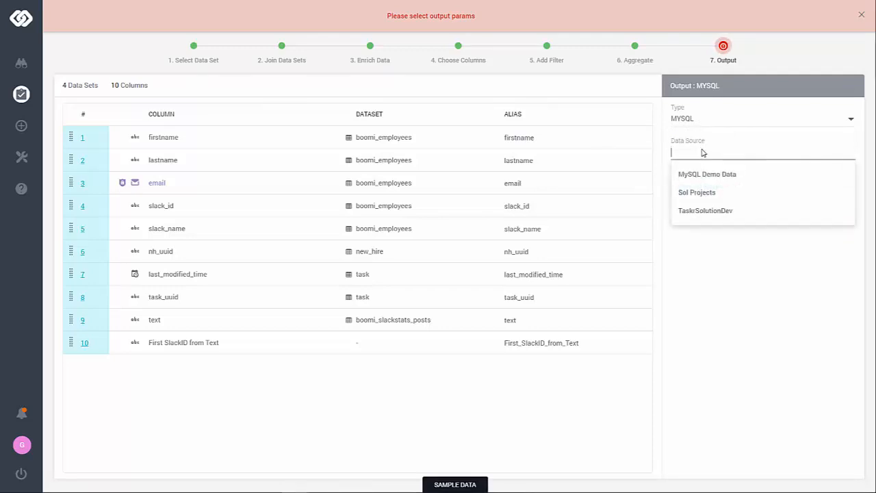
left_click(712, 212)
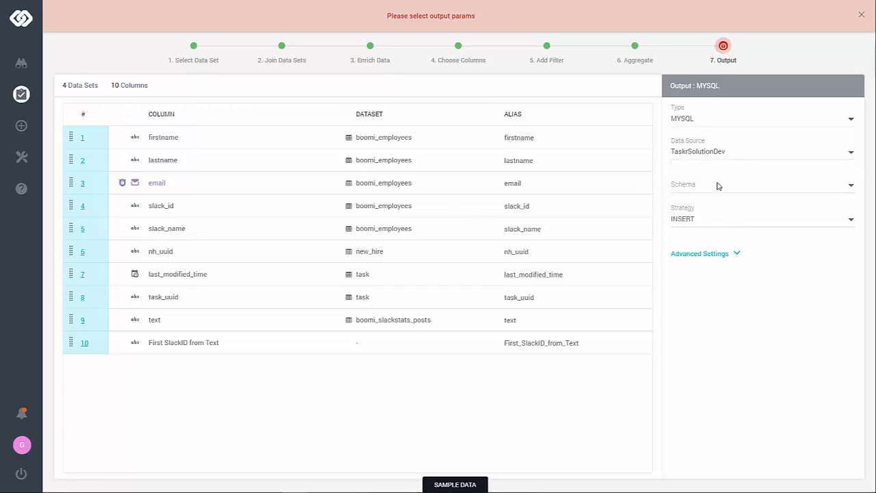
Set the output schema to taskr_one and the table to access_emp_t, keeping the INSERT strategy
left_click(718, 185)
left_click(702, 208)
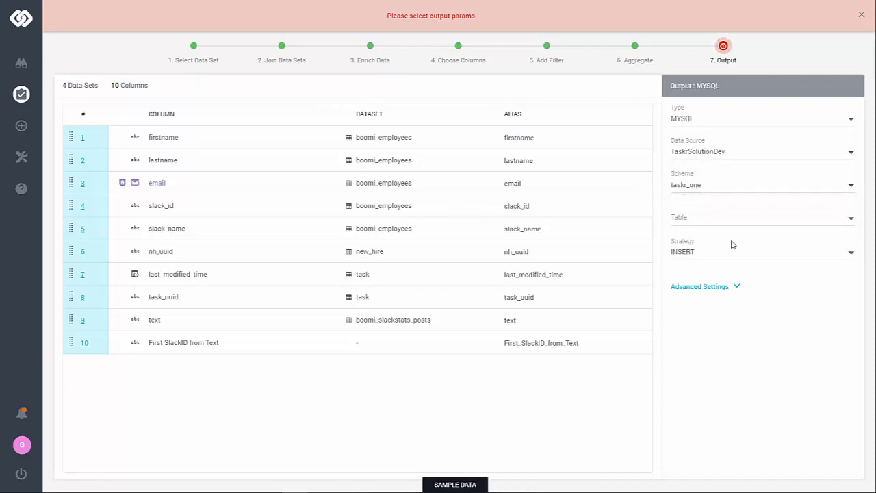
left_click(710, 221)
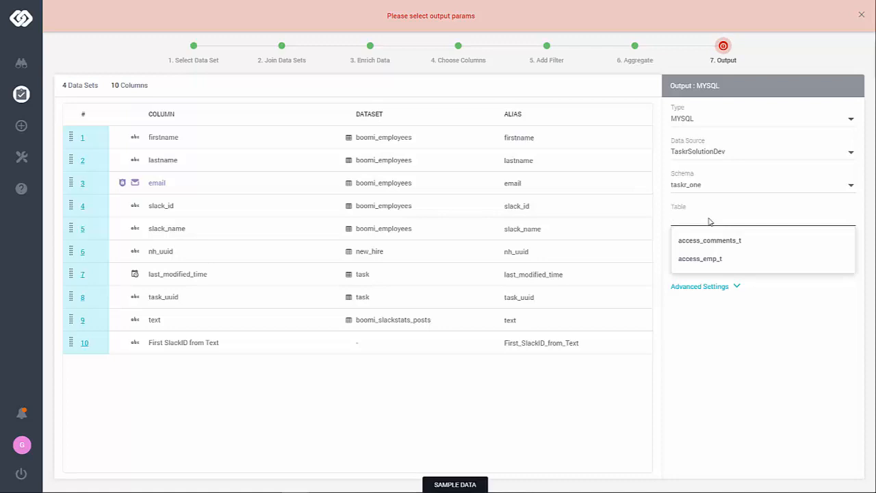
left_click(684, 259)
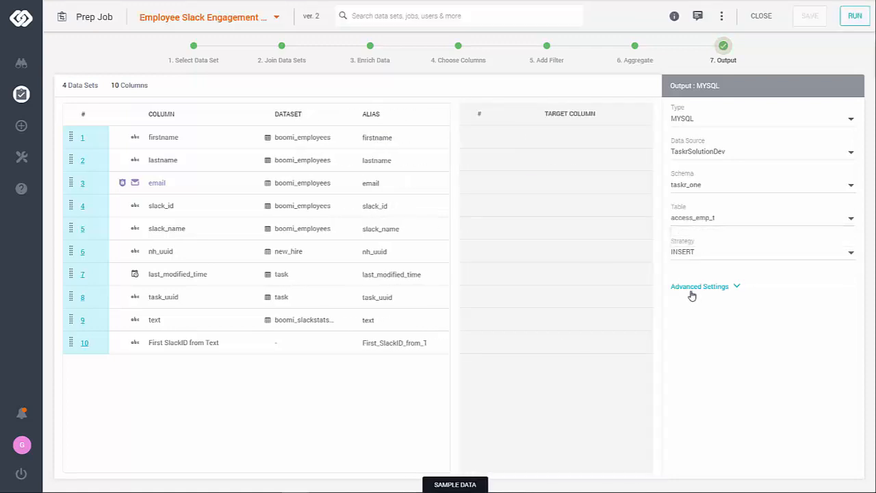
left_click(696, 255)
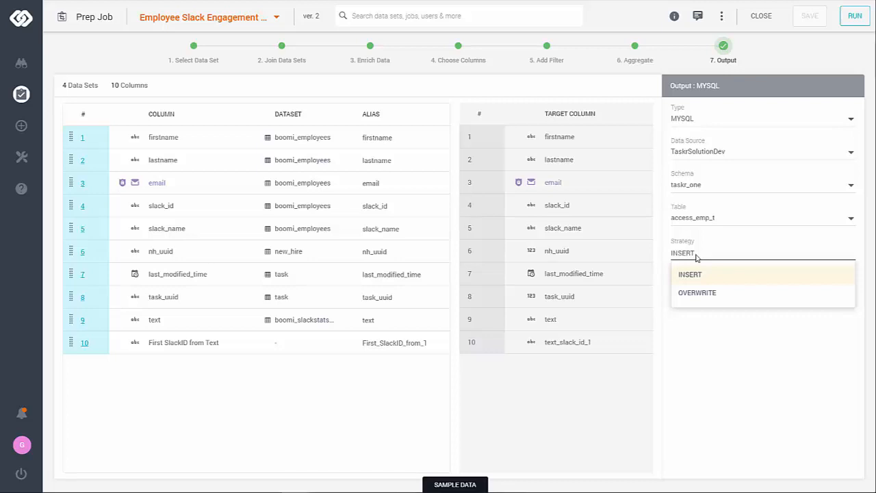
left_click(729, 352)
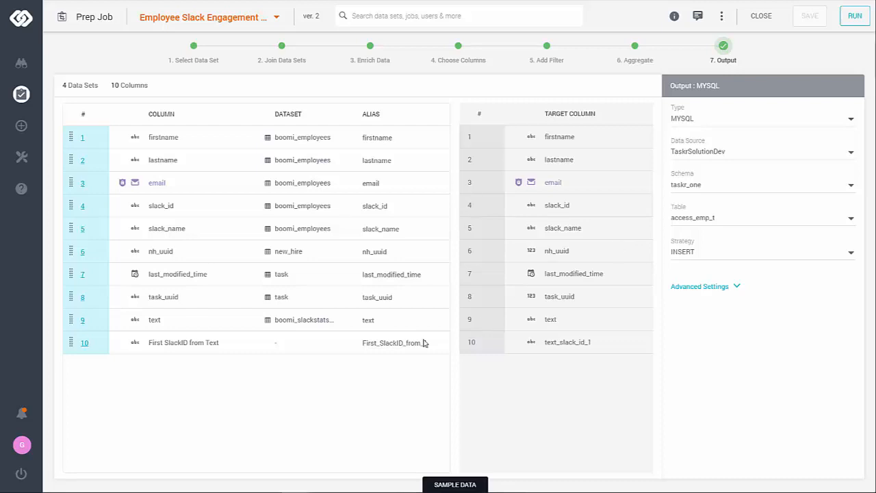
Run the Employee Slack Engagement Test job and follow its execution logs through to the transformation queries
mouse_move(71, 342)
left_mouse_down()
mouse_move(75, 312)
mouse_move(69, 345)
left_mouse_up()
left_click(855, 17)
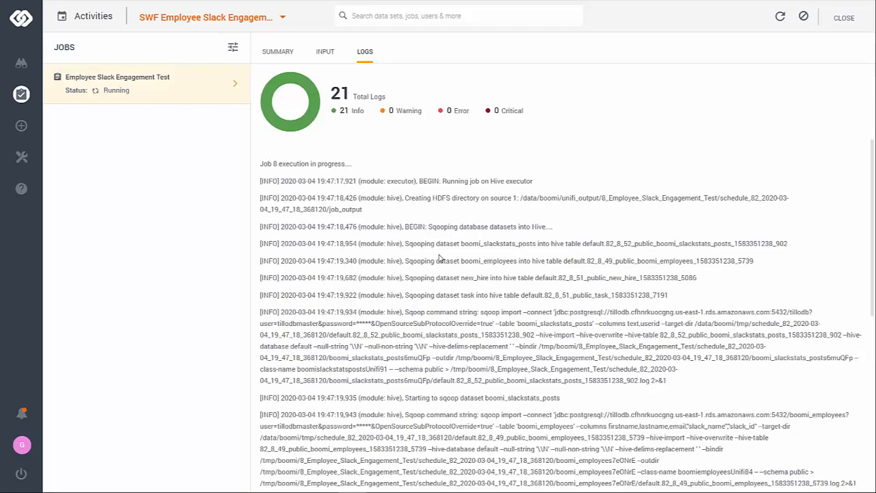
scroll(440, 258, "down", 5)
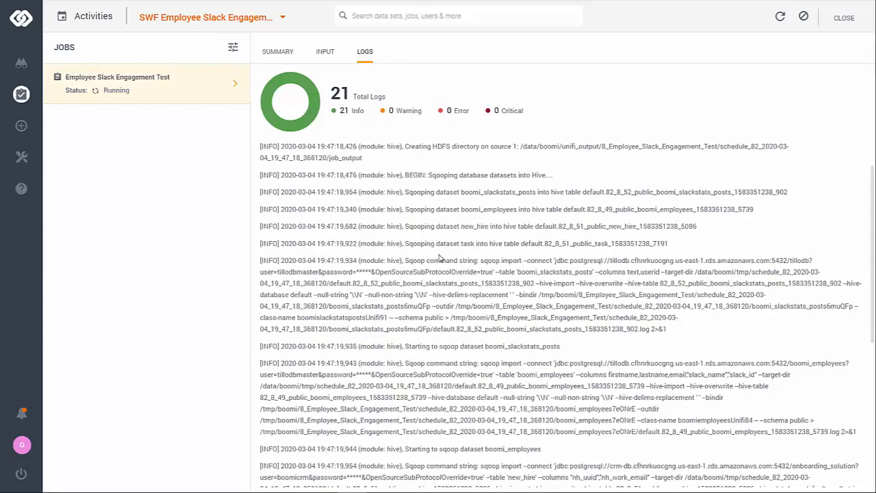
scroll(440, 258, "down", 2)
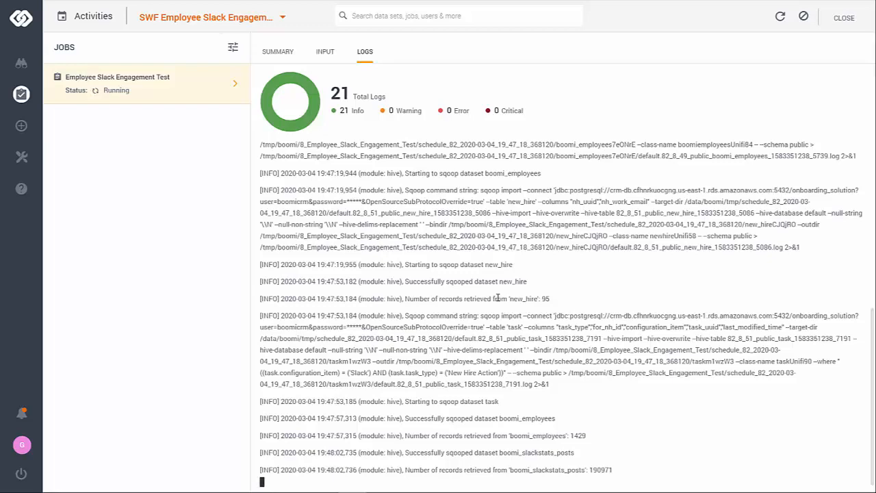
scroll(495, 295, "up", 1)
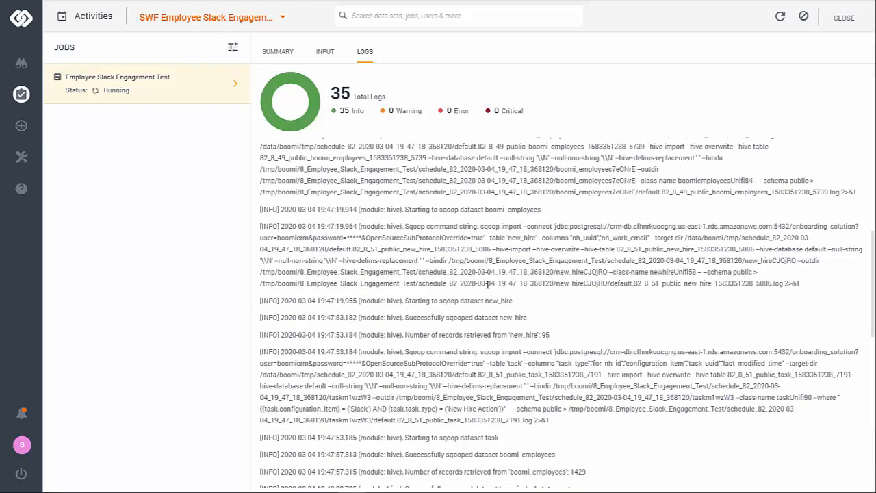
scroll(487, 284, "down", 9)
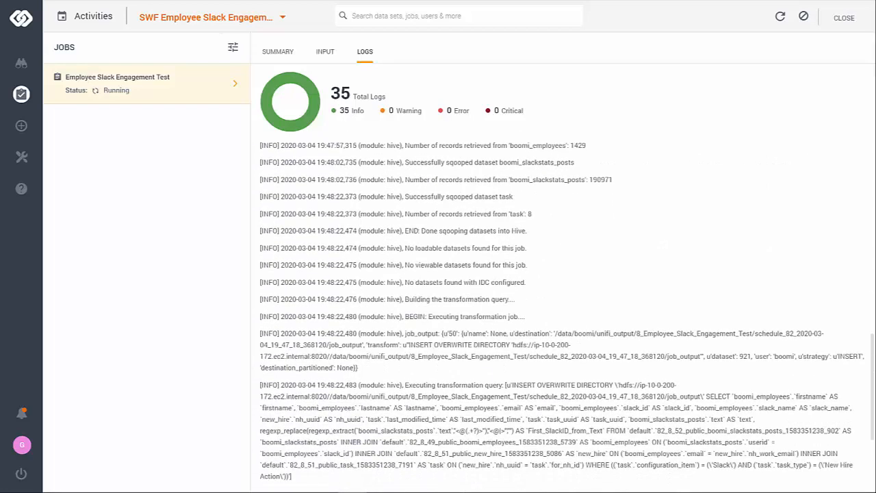
scroll(333, 259, "down", 4)
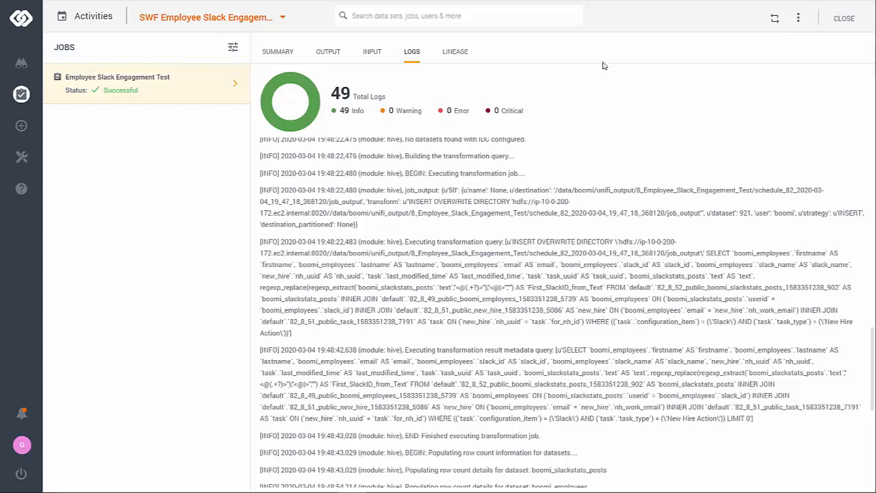
Examine the job's output rows across all columns, through to the extracted first Slack ID column
left_click(326, 55)
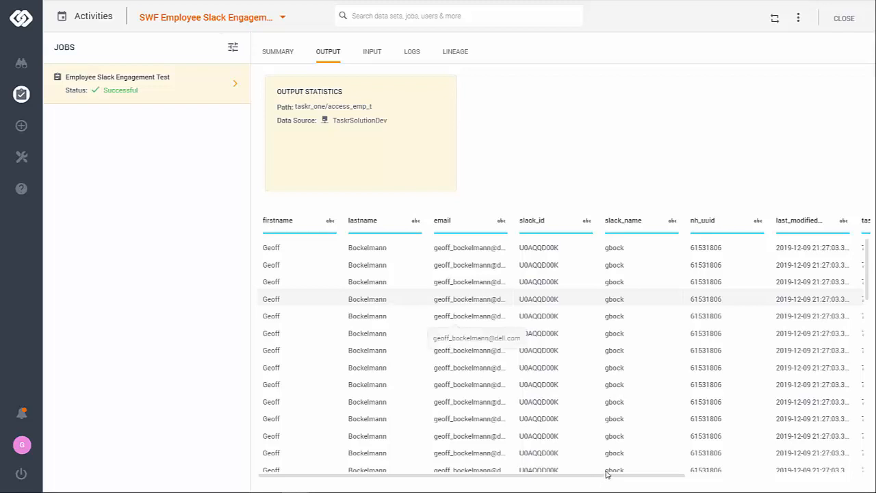
left_click_drag(594, 475, 599, 475)
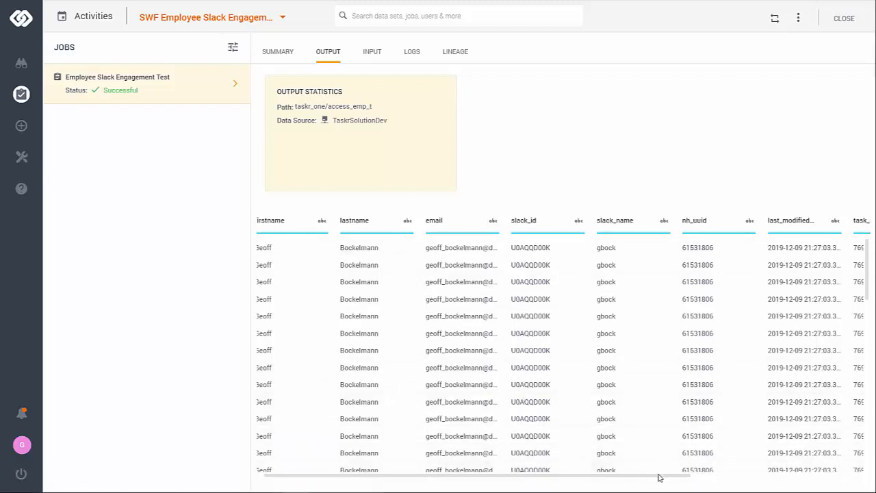
left_click_drag(659, 475, 815, 467)
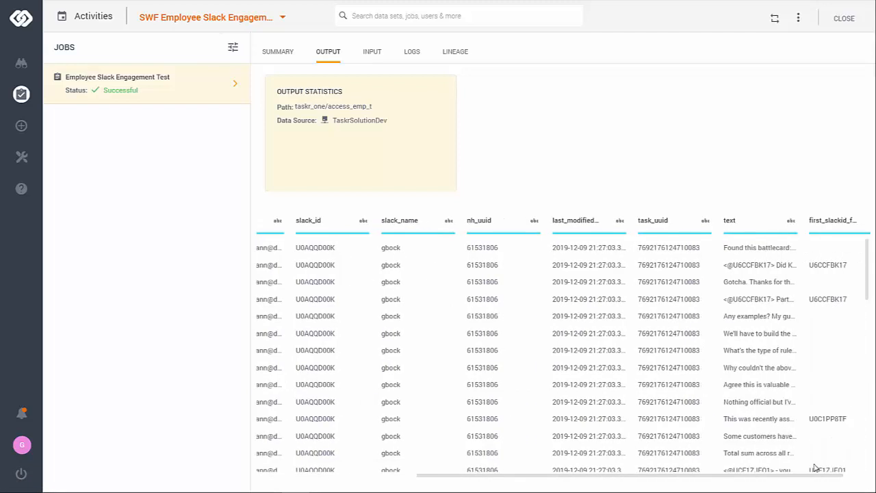